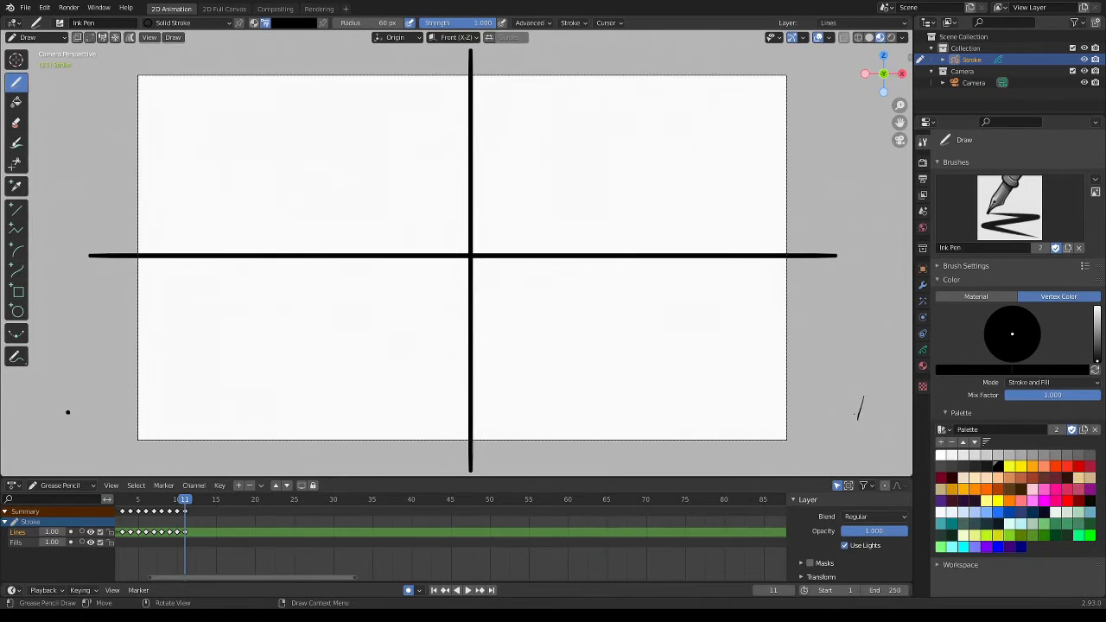
- Test the Ink Pen off-canvas, then draw a long diagonal ground line in the upper-left panel
left_click_drag(866, 362, 874, 374)
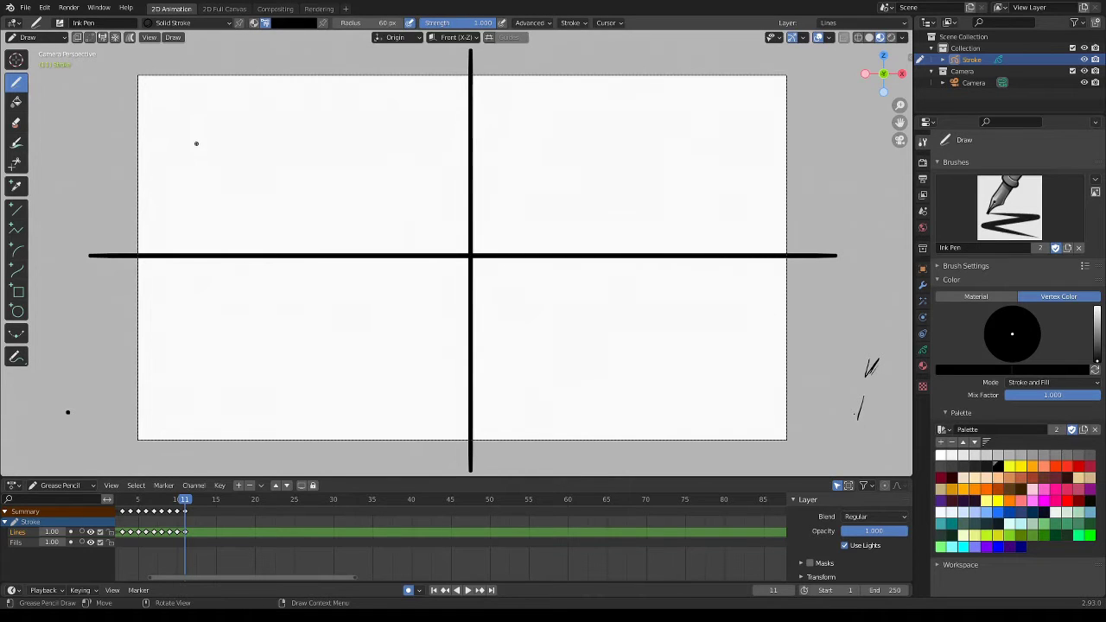
left_click_drag(134, 153, 393, 230)
- Sketch the figure's long outer outline strokes, lower body and short leg strokes above the ground line
left_click_drag(294, 95, 292, 111)
left_click_drag(279, 83, 259, 179)
left_click_drag(335, 87, 345, 191)
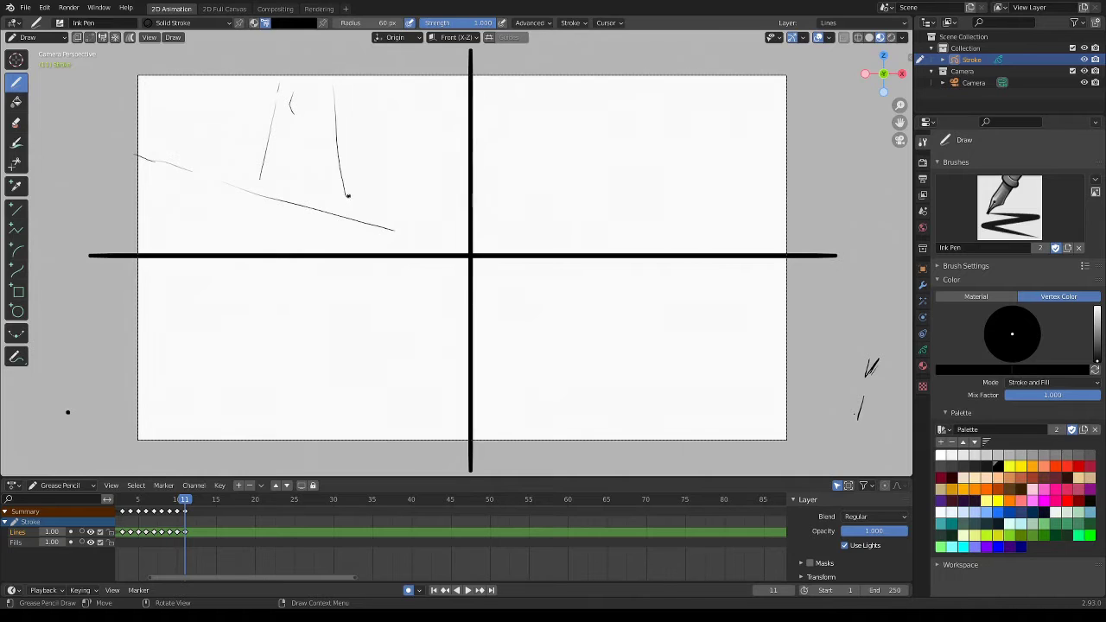
left_click_drag(346, 192, 372, 230)
mouse_move(263, 201)
left_mouse_down()
mouse_move(278, 204)
mouse_move(289, 240)
left_mouse_up()
- Add the shoulder line, torso and upper-body strokes, and the folded arm
mouse_move(308, 122)
left_mouse_down()
mouse_move(292, 125)
mouse_move(306, 181)
left_mouse_up()
mouse_move(279, 127)
left_mouse_down()
mouse_move(283, 170)
mouse_move(297, 166)
left_mouse_up()
mouse_move(288, 127)
left_mouse_down()
mouse_move(309, 122)
mouse_move(314, 137)
left_mouse_up()
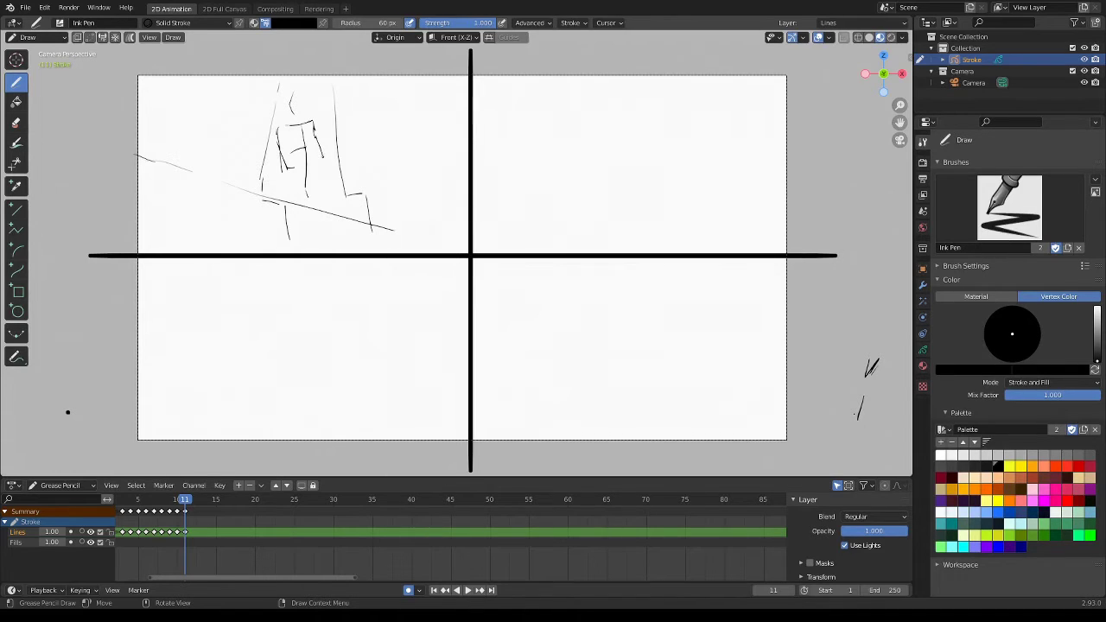
left_click_drag(298, 166, 307, 154)
left_click_drag(308, 153, 321, 164)
- Draw boxy folded arms, then knees, shins and a foot resting on the slanted line
left_click_drag(320, 163, 298, 152)
mouse_move(282, 200)
left_mouse_down()
mouse_move(303, 190)
mouse_move(295, 222)
mouse_move(320, 216)
left_mouse_up()
mouse_move(300, 220)
left_mouse_down()
mouse_move(305, 241)
mouse_move(329, 213)
mouse_move(304, 233)
mouse_move(310, 215)
left_mouse_up()
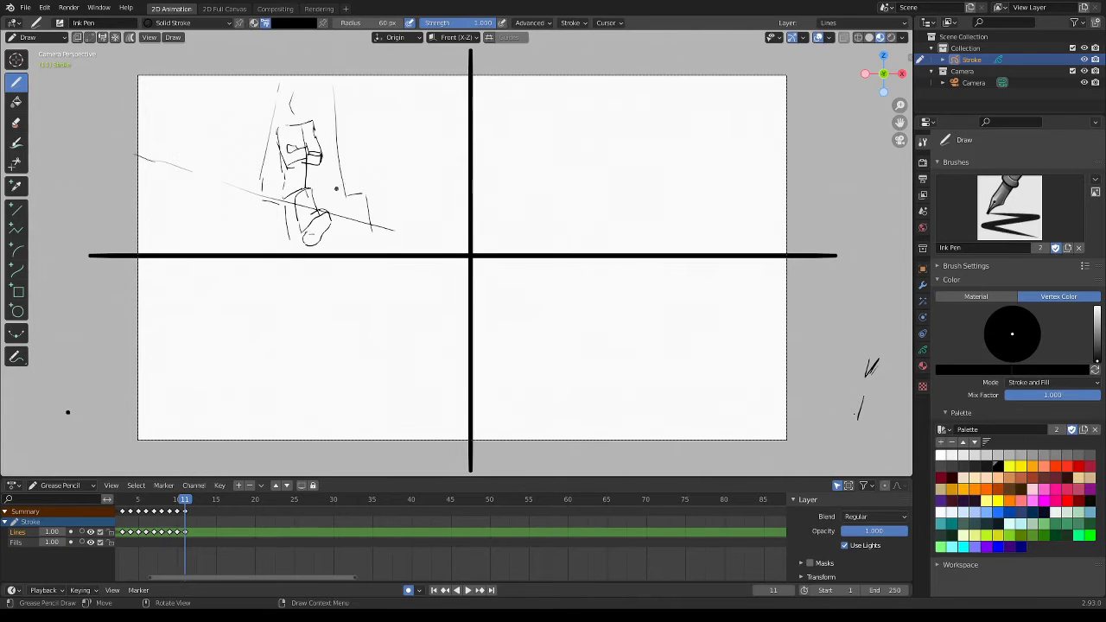
mouse_move(334, 194)
left_mouse_down()
mouse_move(322, 202)
mouse_move(351, 192)
mouse_move(355, 213)
mouse_move(340, 222)
left_mouse_up()
left_click_drag(361, 221, 370, 226)
mouse_move(375, 222)
left_mouse_down()
mouse_move(351, 244)
mouse_move(379, 223)
mouse_move(329, 196)
left_mouse_up()
- Outline the head, draw eyes and nose, refine the folded arms, and leave an off-frame test mark
left_click_drag(286, 98, 283, 118)
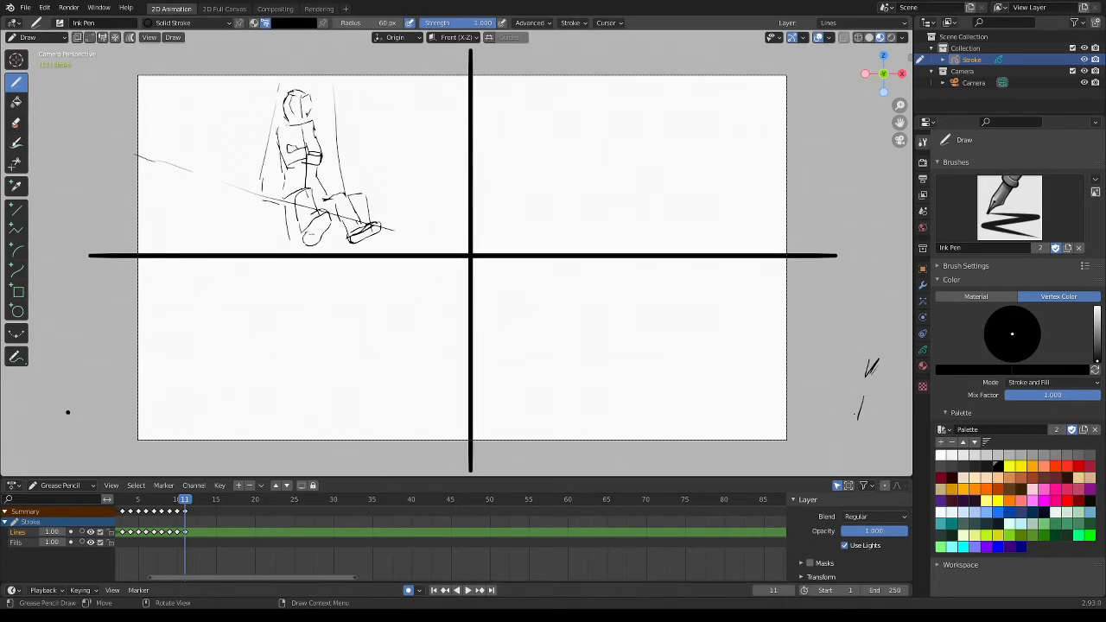
left_click_drag(307, 111, 291, 116)
left_click_drag(304, 143, 316, 156)
left_click_drag(848, 368, 851, 379)
- Lay in the lower-left panel's outline curves, horizontal base lines and a short neck stroke
left_click_drag(248, 268, 232, 307)
mouse_move(349, 258)
left_mouse_down()
mouse_move(350, 297)
mouse_move(399, 353)
mouse_move(432, 443)
mouse_move(395, 441)
left_mouse_up()
left_click_drag(164, 382, 251, 381)
left_click_drag(359, 372, 385, 412)
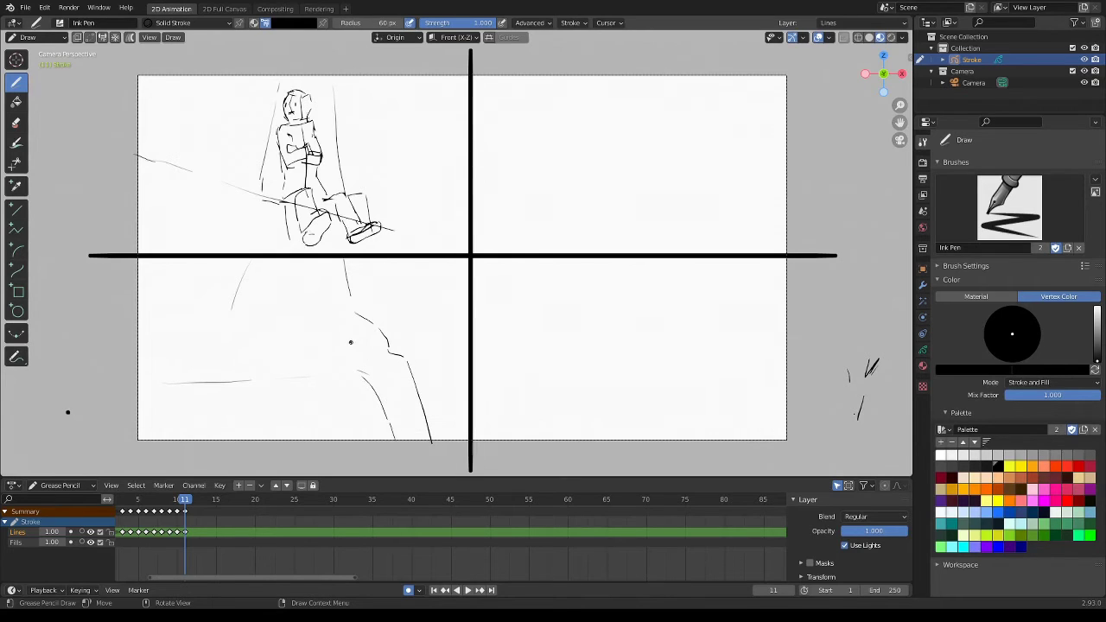
mouse_move(274, 259)
left_mouse_down()
mouse_move(298, 305)
mouse_move(274, 279)
left_mouse_up()
- Draw the figure's shoulder curve, torso stroke, and arm with forearm along the horizontal line
mouse_move(292, 317)
left_mouse_down()
mouse_move(325, 318)
mouse_move(292, 316)
mouse_move(286, 358)
left_mouse_up()
mouse_move(331, 316)
left_mouse_down()
mouse_move(326, 353)
mouse_move(348, 360)
mouse_move(356, 383)
left_mouse_up()
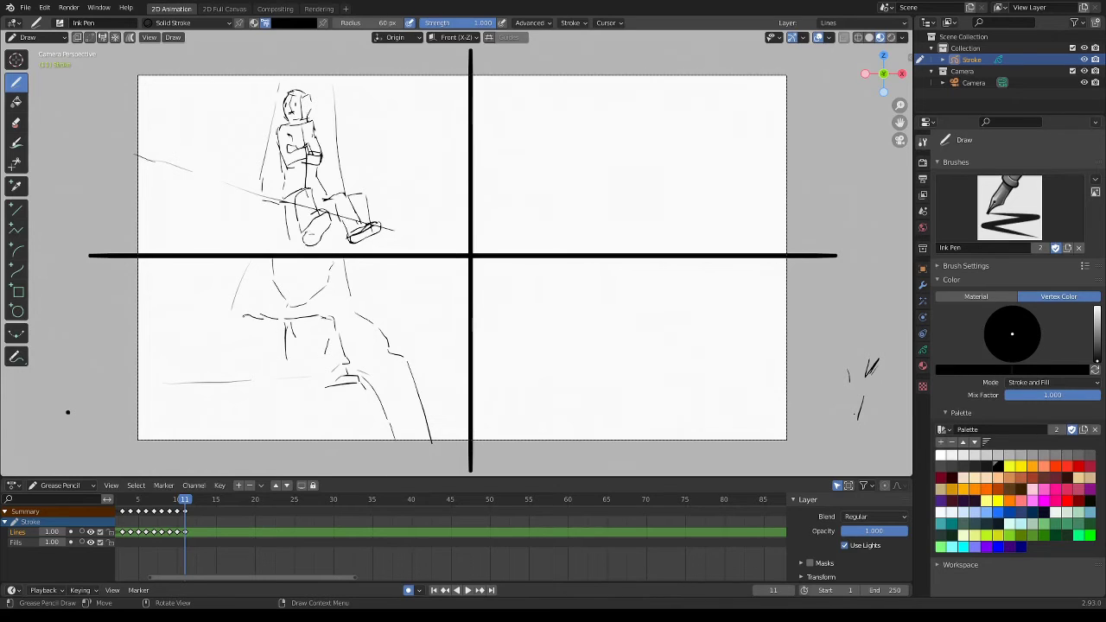
left_click_drag(244, 318, 211, 360)
mouse_move(223, 363)
left_mouse_down()
mouse_move(264, 372)
mouse_move(283, 415)
mouse_move(264, 416)
mouse_move(260, 403)
mouse_move(264, 417)
left_mouse_up()
- Add chest and shirt fold marks, jaw, neck and collar, right-side hair, and a hand
left_click_drag(253, 331, 254, 362)
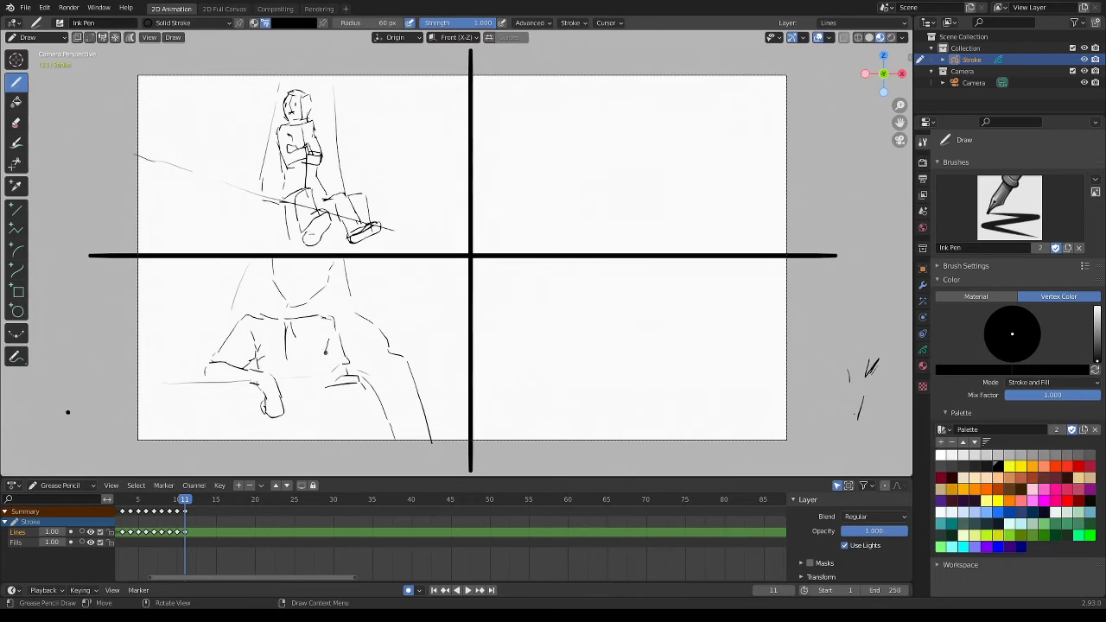
left_click_drag(327, 346, 322, 386)
left_click_drag(290, 301, 331, 272)
left_click_drag(265, 310, 292, 325)
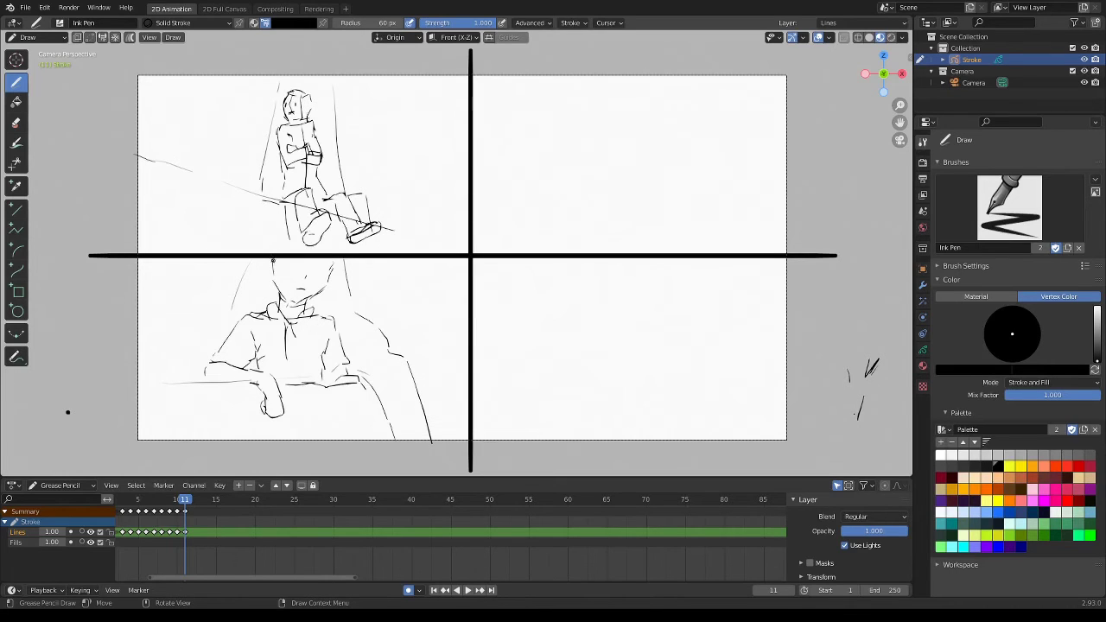
left_click_drag(324, 258, 324, 288)
mouse_move(334, 387)
left_mouse_down()
mouse_move(359, 378)
mouse_move(351, 395)
mouse_move(338, 394)
mouse_move(345, 399)
left_mouse_up()
- After off-frame test strokes, sketch the upper-right figure's chin, neck, head, background curve, arm and hand
mouse_move(828, 352)
left_mouse_down()
mouse_move(846, 337)
mouse_move(849, 377)
left_mouse_up()
mouse_move(600, 62)
left_mouse_down()
mouse_move(585, 81)
mouse_move(611, 188)
mouse_move(590, 199)
mouse_move(610, 212)
left_mouse_up()
left_click_drag(611, 214, 617, 252)
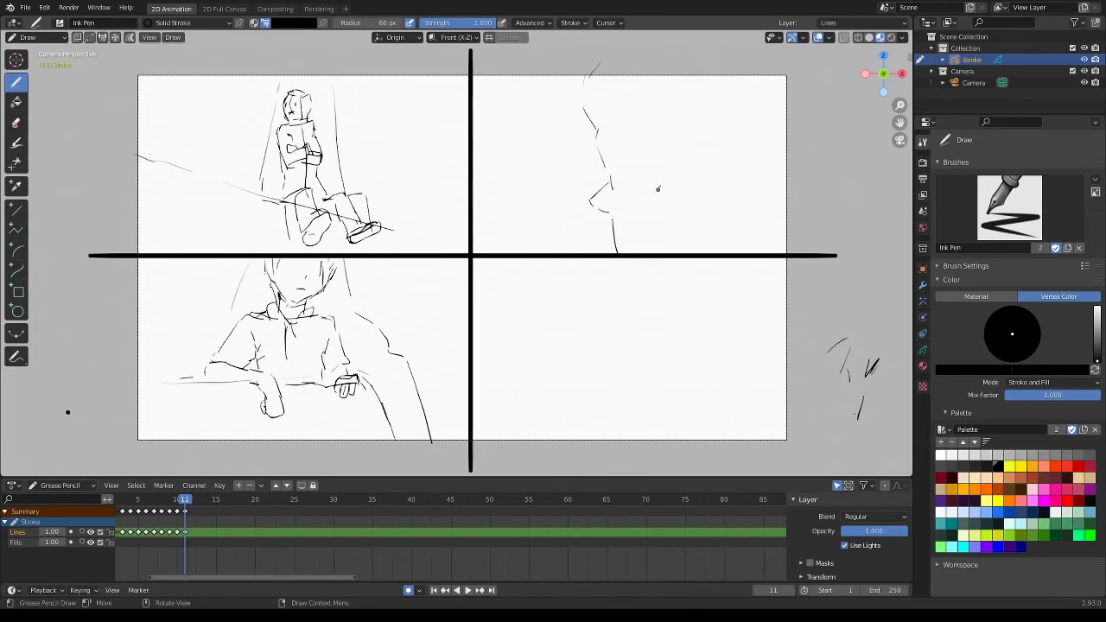
left_click_drag(662, 73, 731, 253)
mouse_move(611, 83)
left_mouse_down()
mouse_move(619, 107)
mouse_move(634, 111)
mouse_move(643, 83)
mouse_move(635, 113)
mouse_move(658, 159)
mouse_move(634, 171)
mouse_move(664, 182)
mouse_move(636, 192)
left_mouse_up()
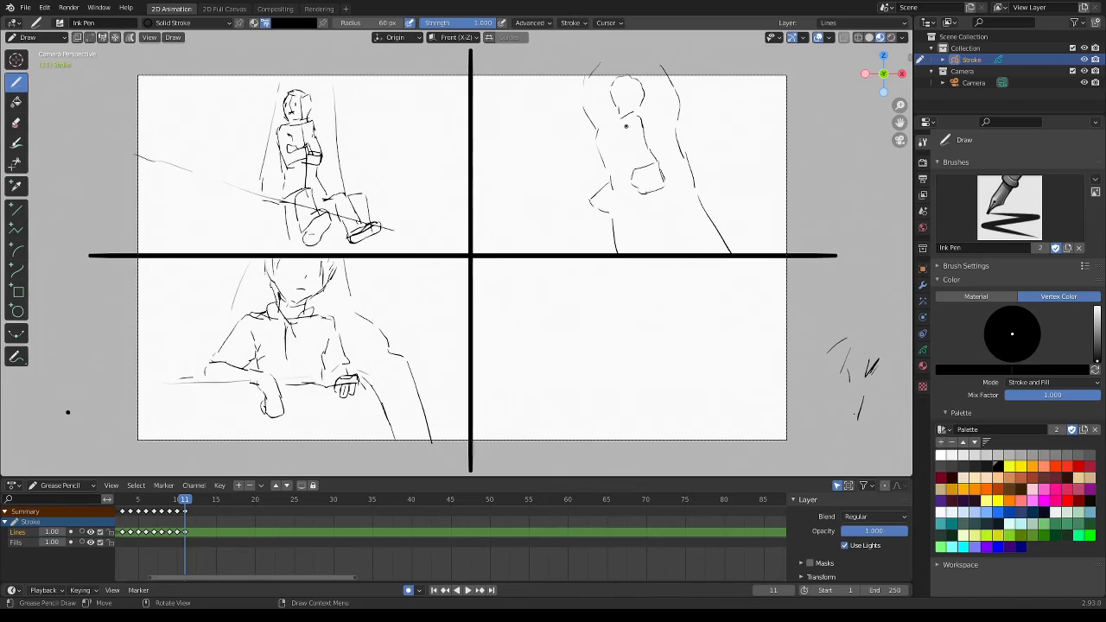
mouse_move(623, 121)
left_mouse_down()
mouse_move(634, 162)
mouse_move(650, 156)
mouse_move(632, 128)
left_mouse_up()
mouse_move(617, 165)
left_mouse_down()
mouse_move(610, 178)
mouse_move(643, 138)
mouse_move(631, 133)
mouse_move(654, 131)
mouse_move(654, 147)
mouse_move(629, 159)
mouse_move(653, 143)
left_mouse_up()
- Add both eyes, a face mark, chest line, bag-side, hip edge and leg strokes to the upper-right figure
left_click_drag(637, 102, 639, 104)
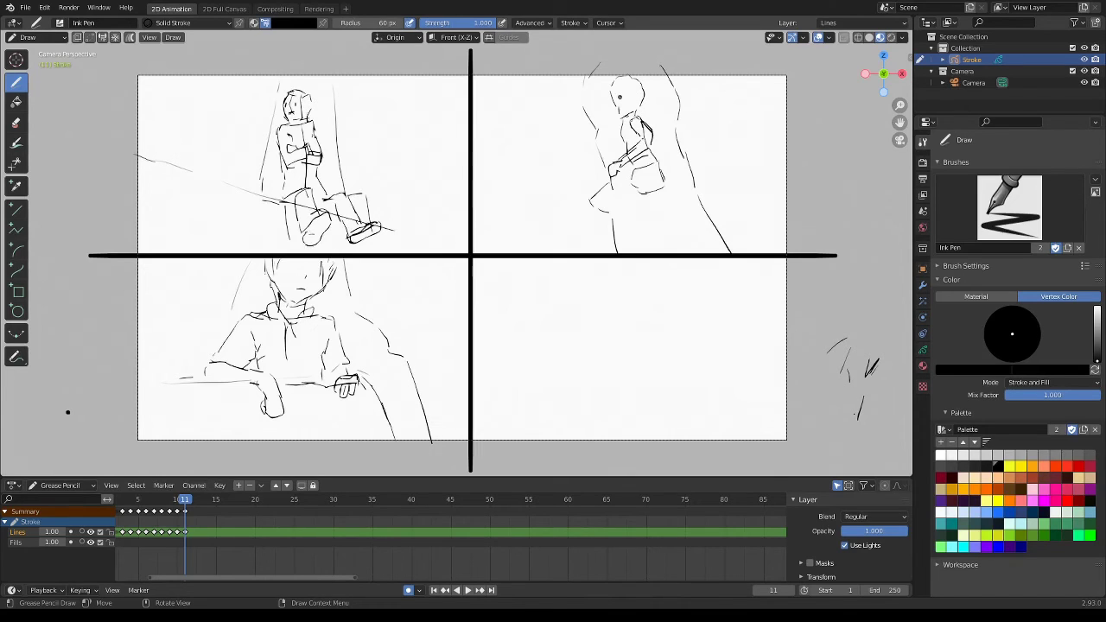
left_click_drag(622, 97, 626, 104)
mouse_move(650, 129)
left_mouse_down()
mouse_move(659, 152)
mouse_move(660, 131)
mouse_move(663, 180)
mouse_move(653, 223)
left_mouse_up()
left_click_drag(638, 173, 630, 251)
left_click_drag(653, 215, 648, 232)
left_click_drag(663, 175, 663, 227)
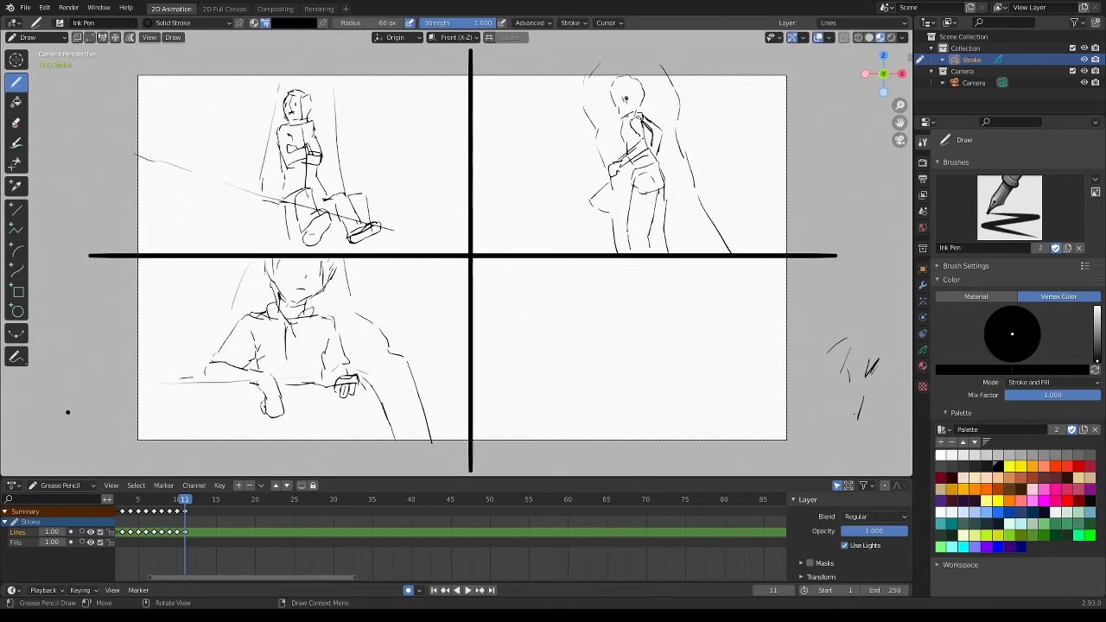
mouse_move(619, 94)
left_mouse_down()
mouse_move(621, 118)
mouse_move(632, 75)
mouse_move(650, 90)
mouse_move(652, 104)
mouse_move(629, 113)
left_mouse_up()
- Draw the bottom-right panel's background curves and arc, then the figure's oval head
left_click_drag(611, 266, 545, 346)
left_click_drag(536, 371, 525, 425)
mouse_move(620, 275)
left_mouse_down()
mouse_move(627, 268)
mouse_move(655, 291)
mouse_move(689, 351)
mouse_move(707, 439)
left_mouse_up()
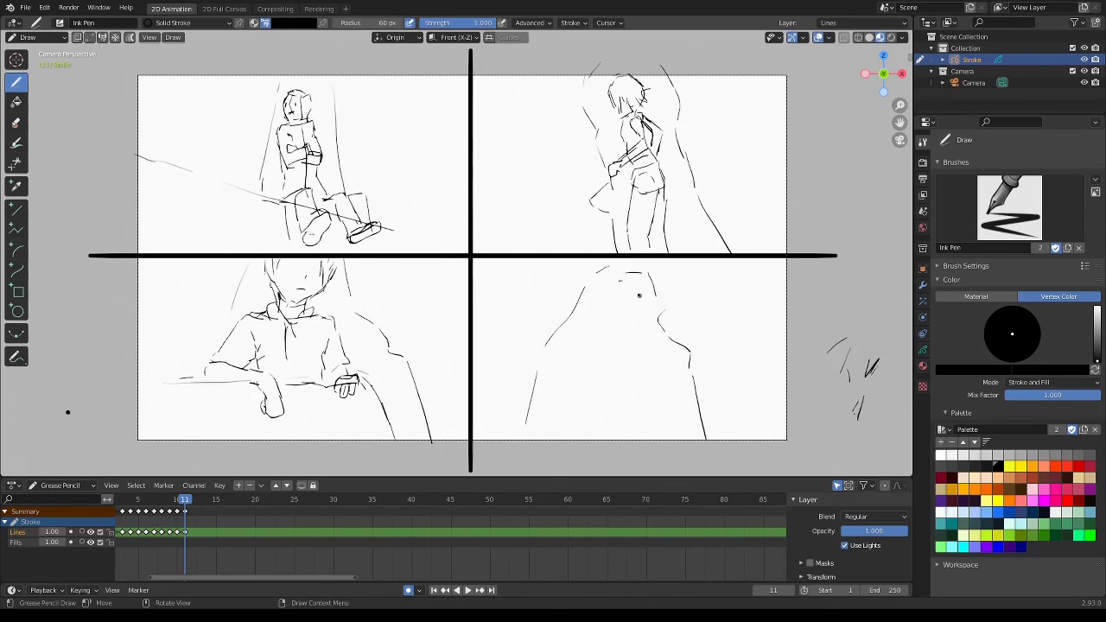
mouse_move(614, 288)
left_mouse_down()
mouse_move(612, 305)
mouse_move(635, 289)
mouse_move(641, 316)
mouse_move(614, 318)
left_mouse_up()
- Sketch the body lines beside the head, a chest line and the figure's hand
left_click_drag(591, 345, 579, 412)
mouse_move(629, 335)
left_mouse_down()
mouse_move(623, 423)
mouse_move(580, 423)
mouse_move(580, 445)
mouse_move(624, 431)
left_mouse_up()
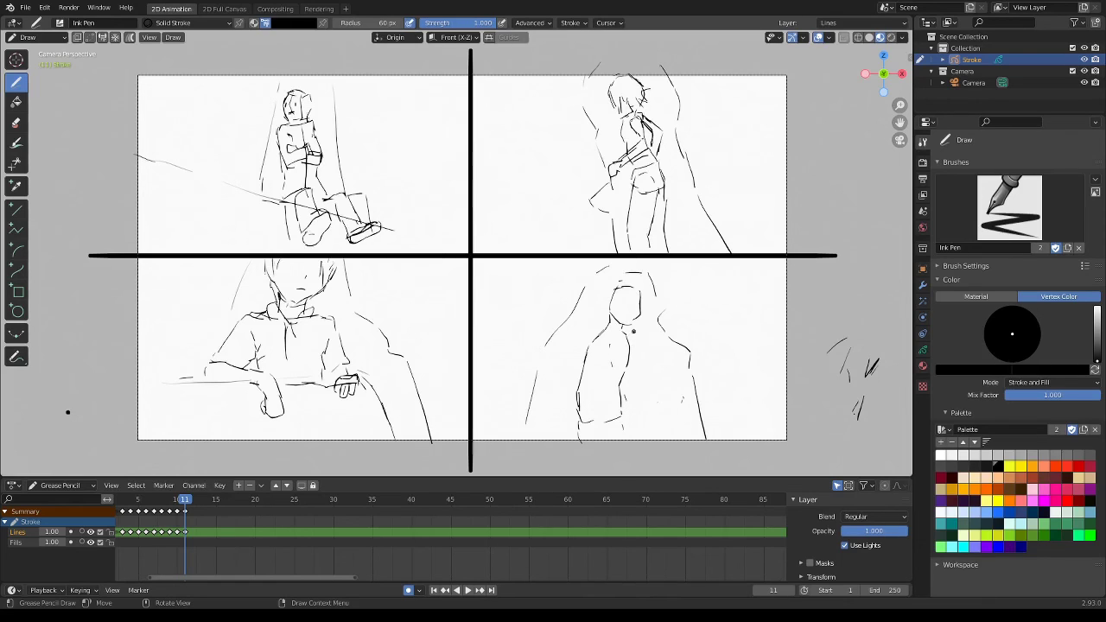
mouse_move(628, 340)
left_mouse_down()
mouse_move(683, 351)
mouse_move(629, 356)
left_mouse_up()
mouse_move(684, 400)
left_mouse_down()
mouse_move(669, 402)
mouse_move(685, 413)
mouse_move(637, 404)
mouse_move(640, 416)
mouse_move(615, 349)
mouse_move(641, 407)
mouse_move(624, 414)
mouse_move(640, 413)
left_mouse_up()
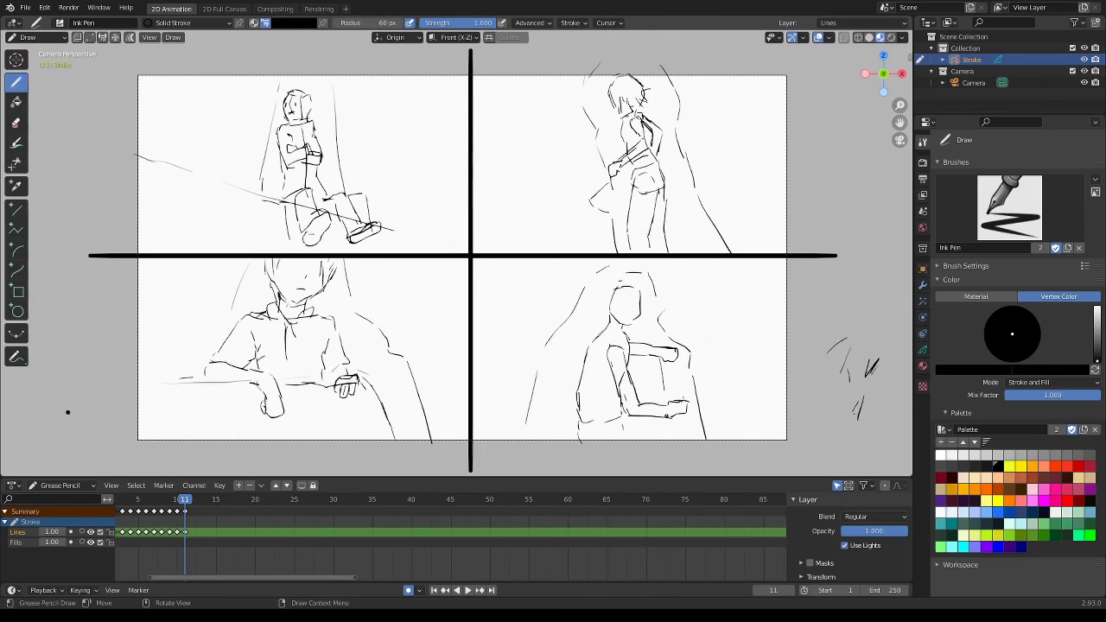
- Extend a line right from the shoulder, add bangs and hair strokes, and a short vertical torso stroke
left_click_drag(658, 324, 747, 315)
left_click_drag(632, 291, 636, 329)
mouse_move(616, 283)
left_mouse_down()
mouse_move(607, 327)
mouse_move(629, 281)
mouse_move(641, 306)
mouse_move(618, 329)
mouse_move(607, 325)
left_mouse_up()
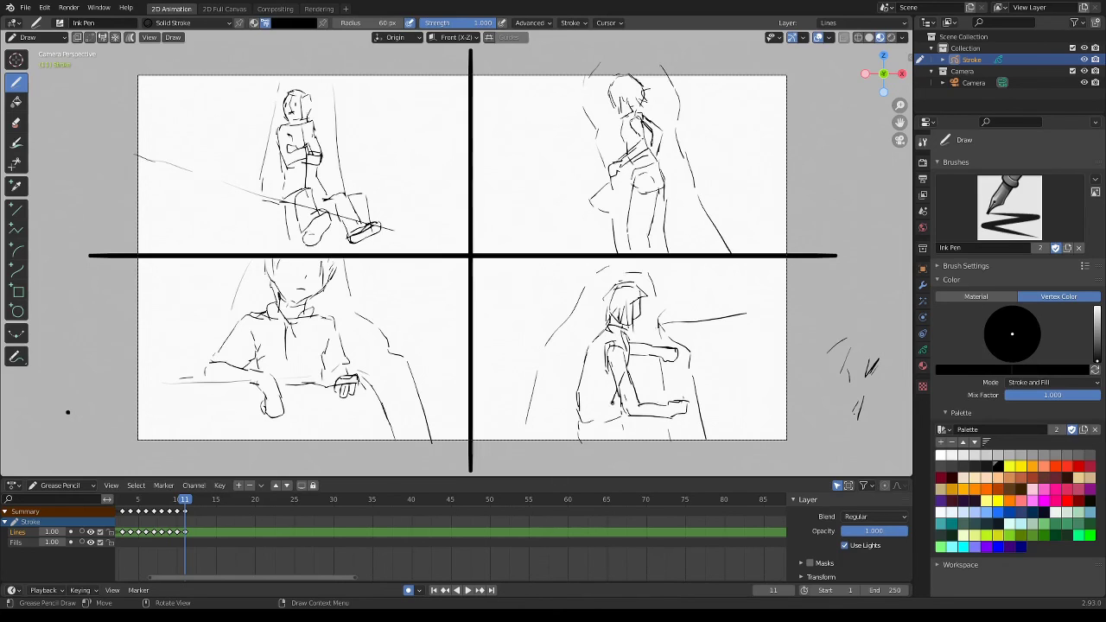
left_click_drag(658, 358, 659, 386)
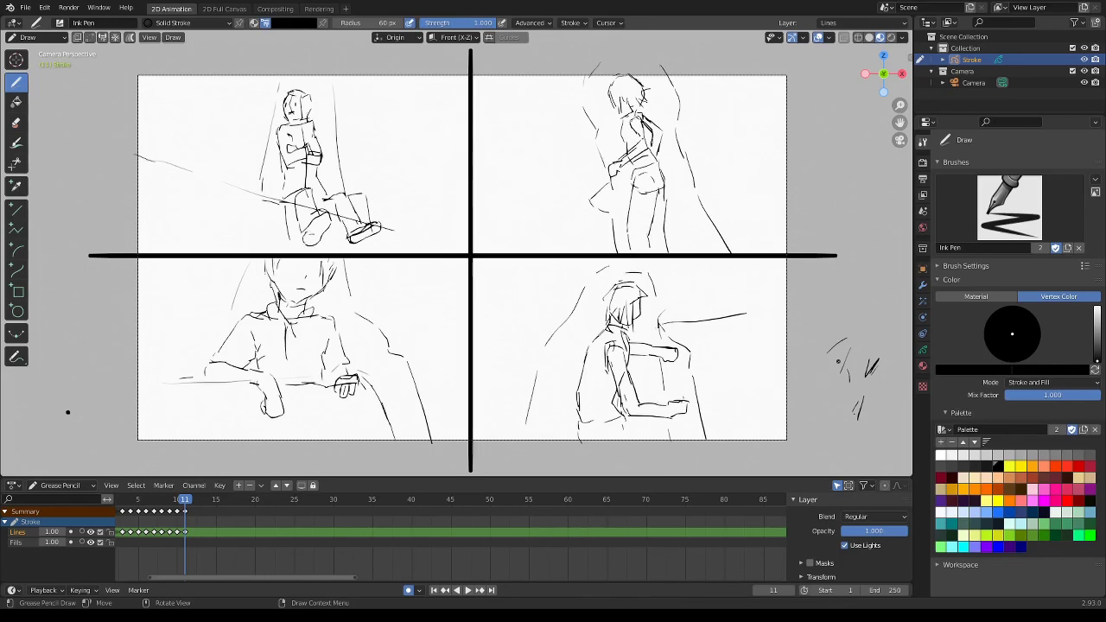